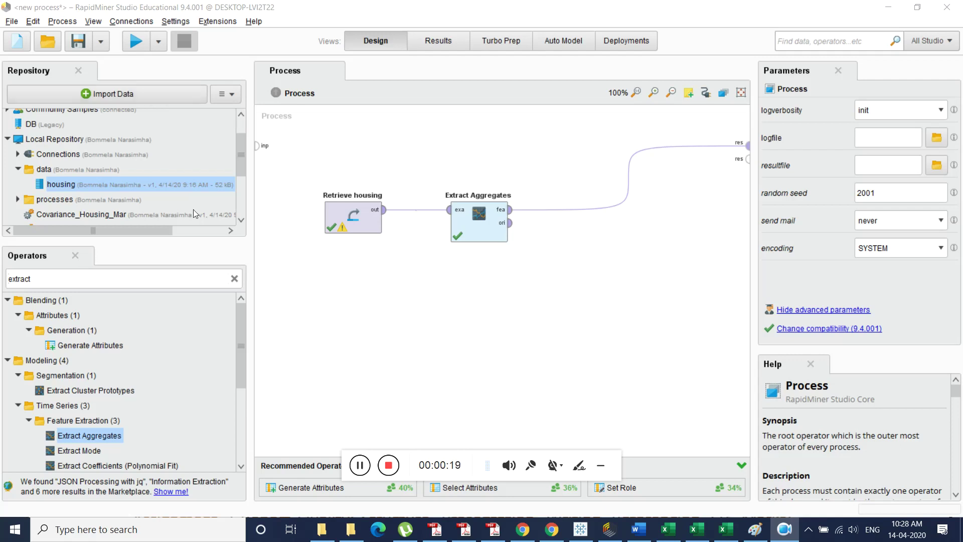
Switch to the CIS8008_Ass2_Specifications.pdf document in Adobe Reader and examine the housing variable table and the Task 2.1 correlation hint.
left_click(494, 529)
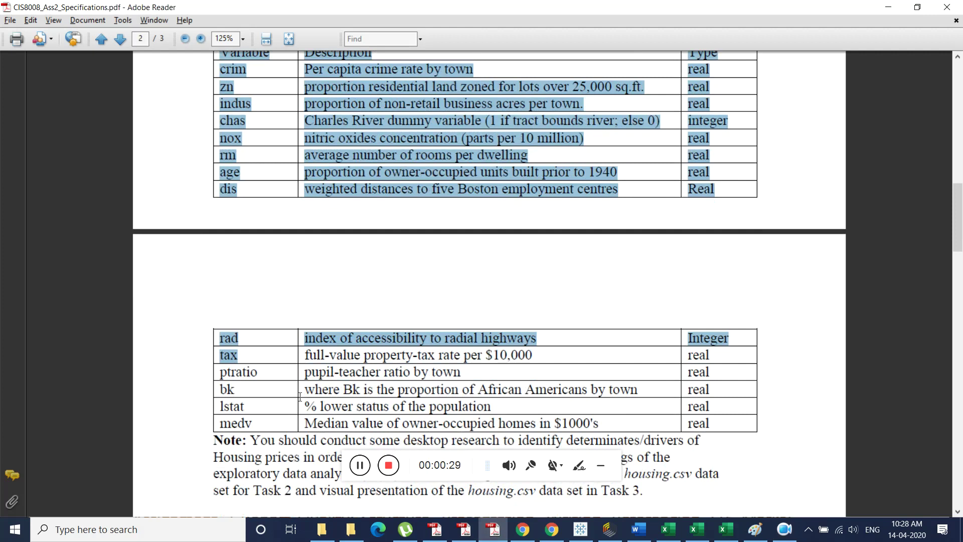
double_click(245, 423)
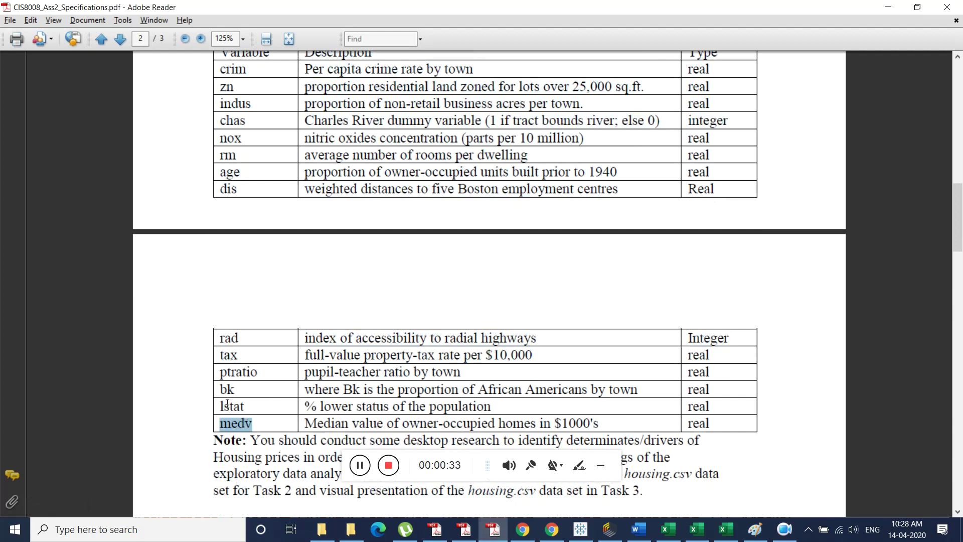
scroll(244, 225, "up", 2)
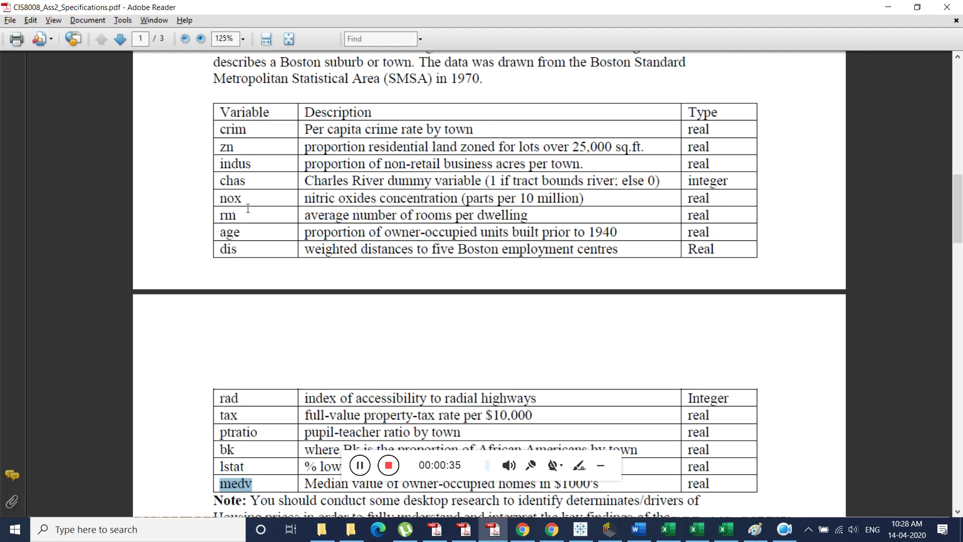
left_click_drag(226, 130, 250, 461)
scroll(260, 464, "down", 3)
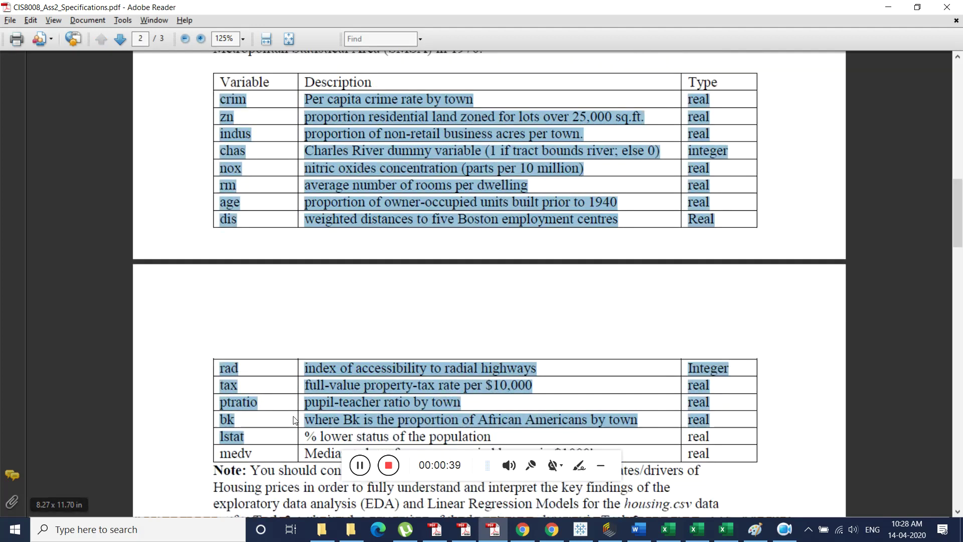
scroll(381, 319, "down", 15)
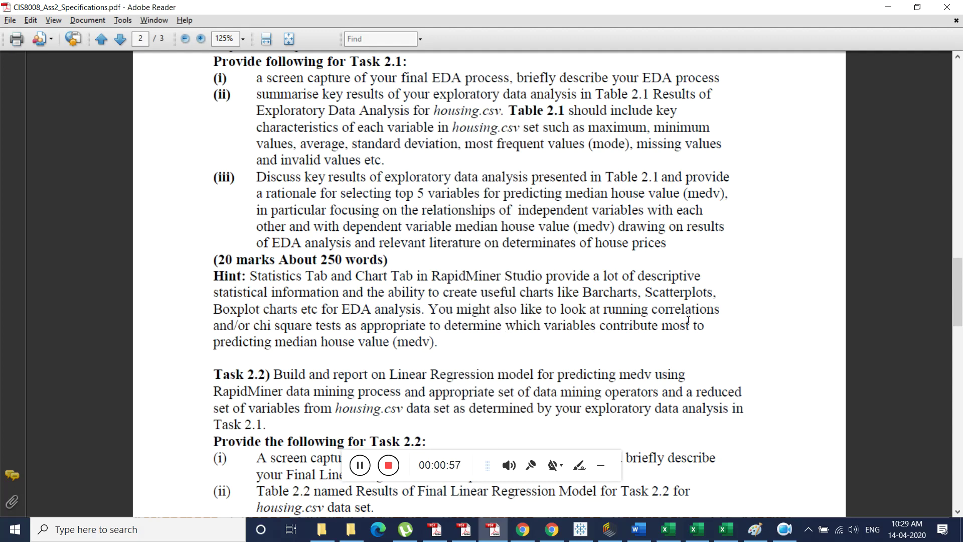
left_click_drag(387, 342, 427, 309)
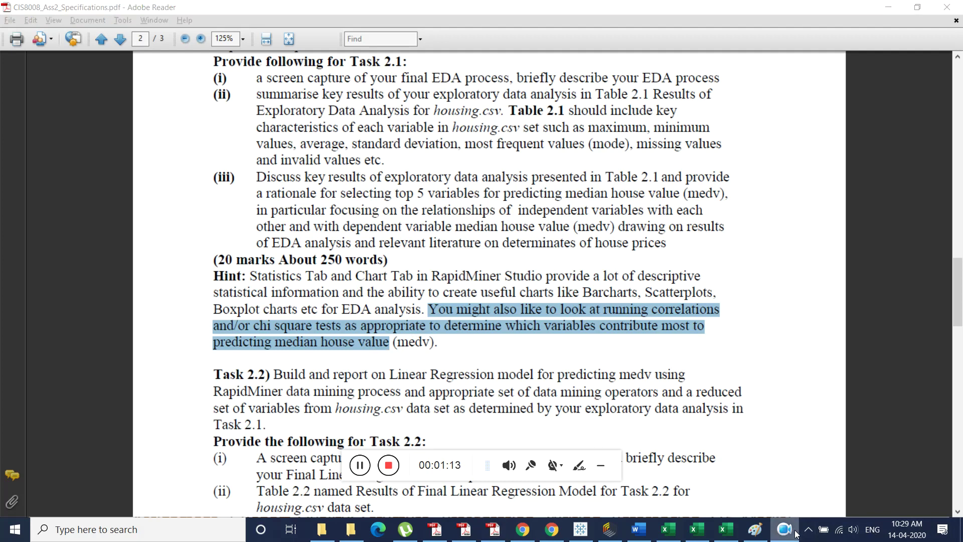
Return to RapidMiner Studio and start a new blank process without saving the changes to the unnamed one.
left_click(576, 530)
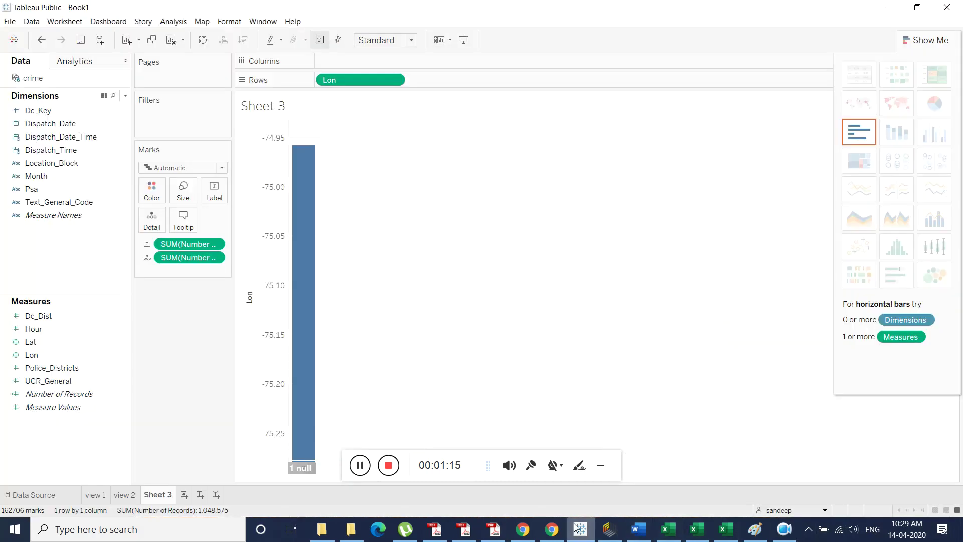
left_click(609, 530)
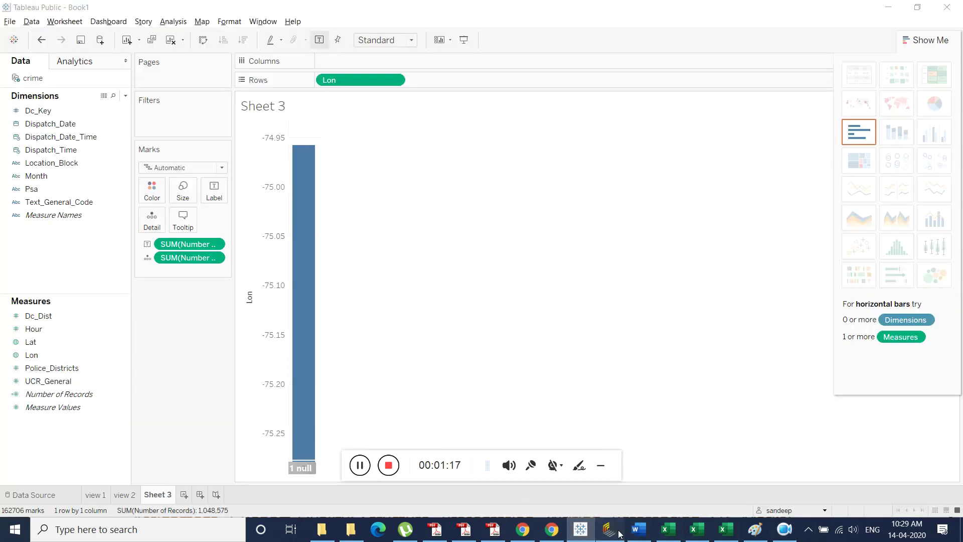
left_click(494, 216)
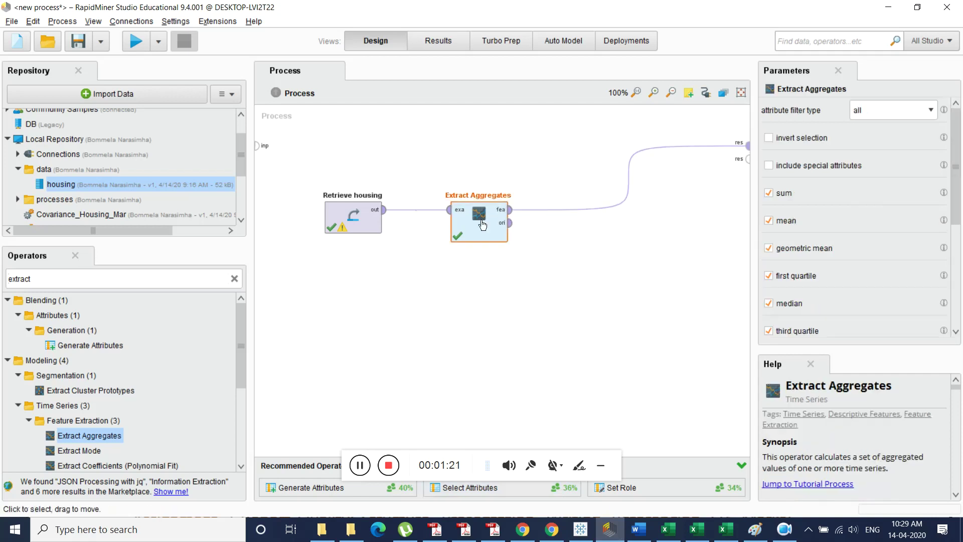
left_click(16, 49)
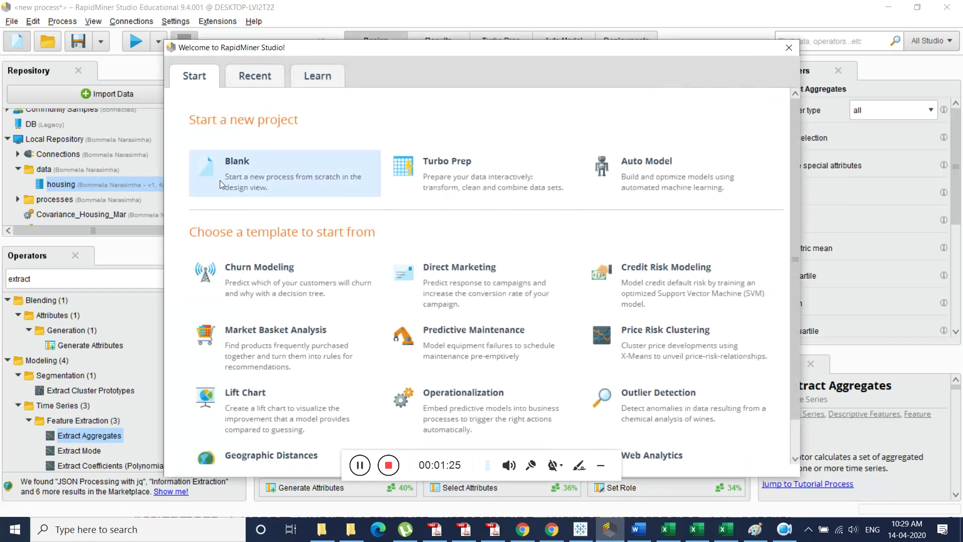
left_click(220, 181)
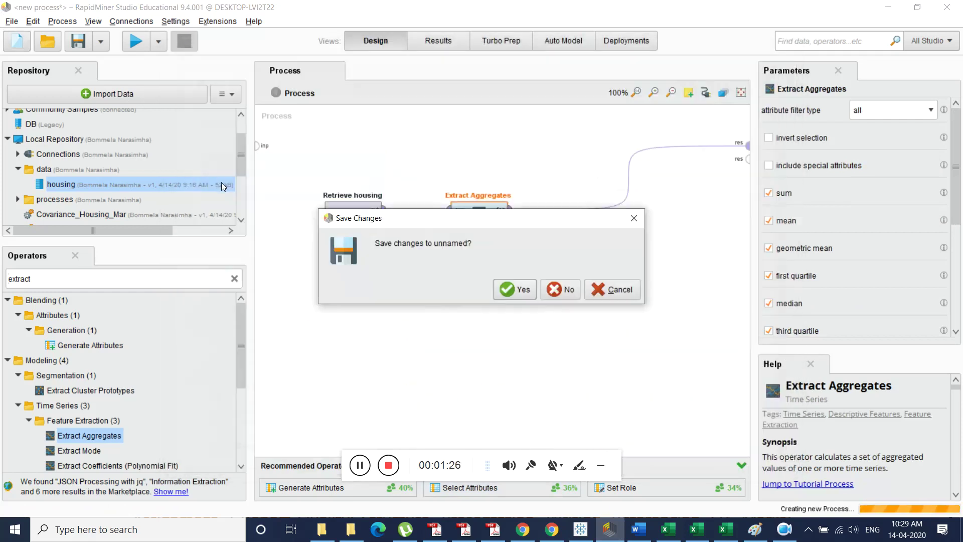
left_click(554, 291)
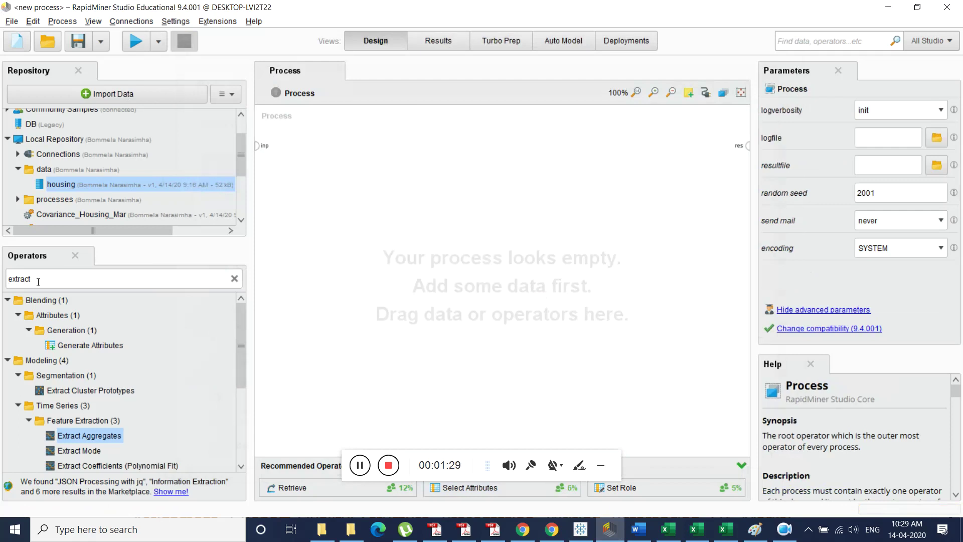
Add the housing data set from the repository to the process and place a Correlation Matrix operator beside it.
left_click_drag(64, 187, 378, 204)
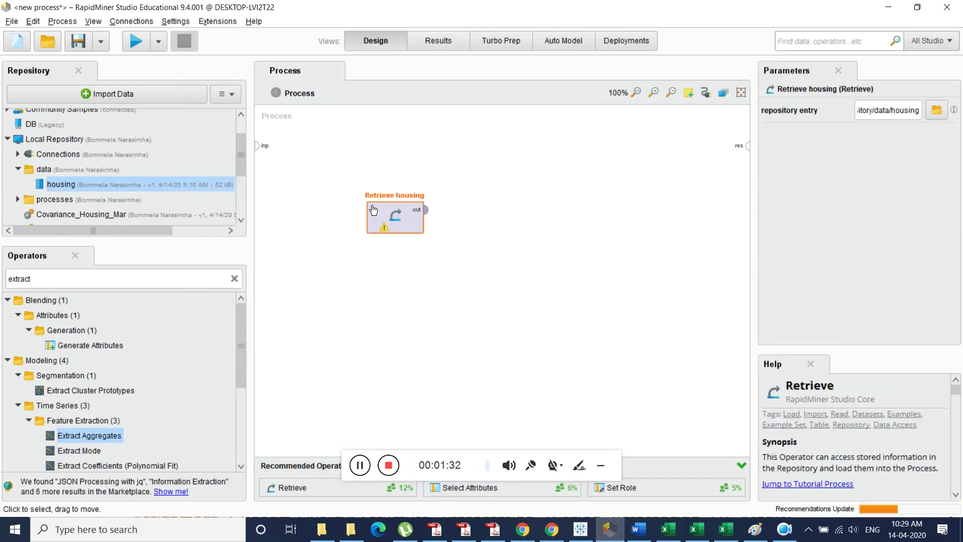
left_click(87, 279)
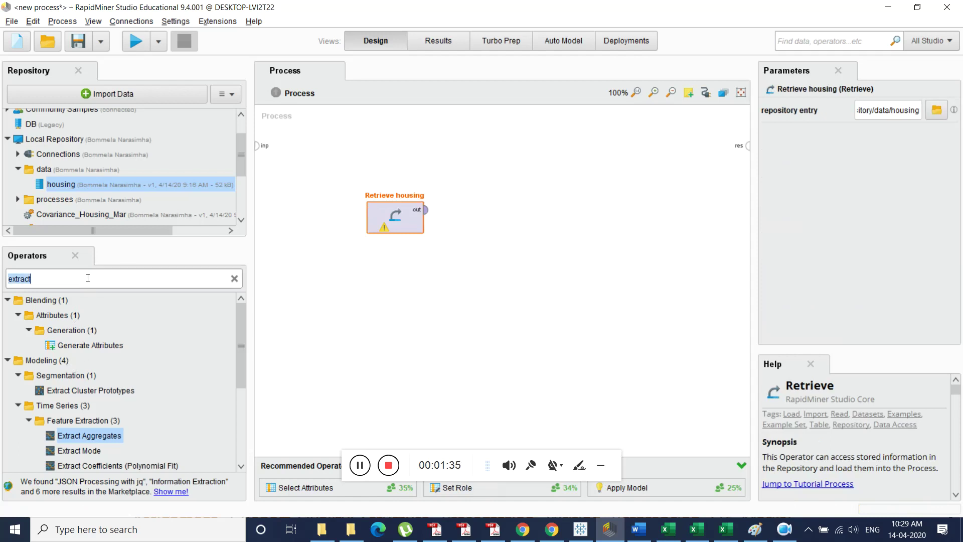
type("corre")
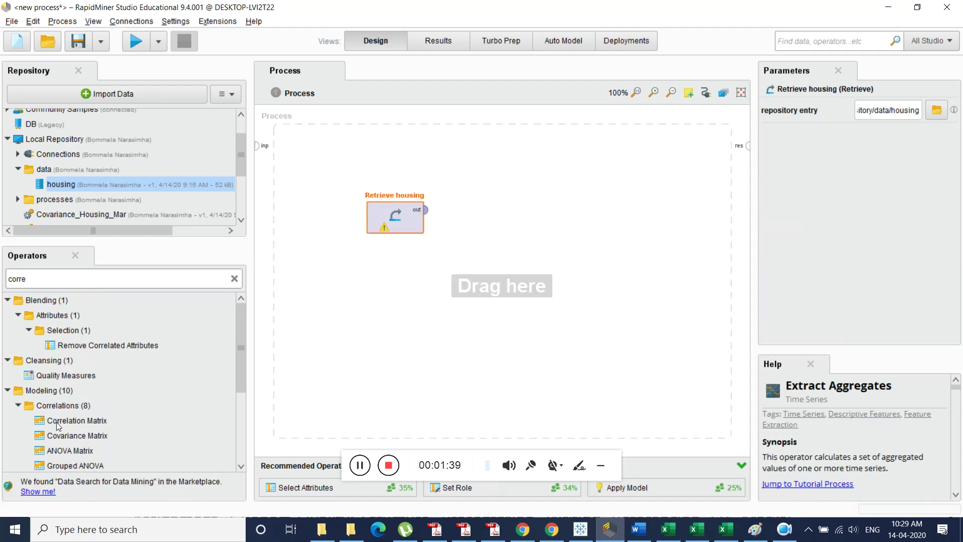
scroll(125, 425, "down", 5)
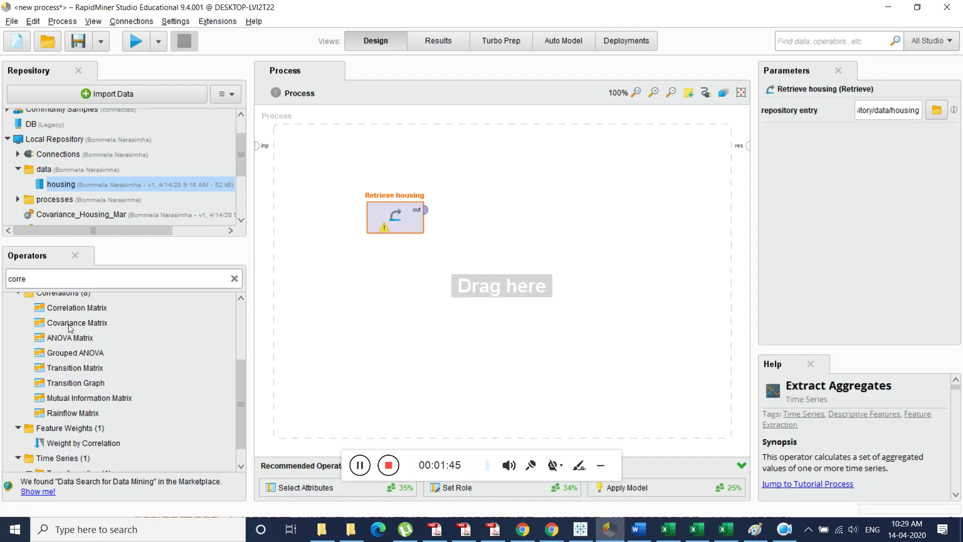
scroll(70, 329, "up", 1)
left_click_drag(67, 332, 624, 179)
left_click_drag(450, 210, 450, 209)
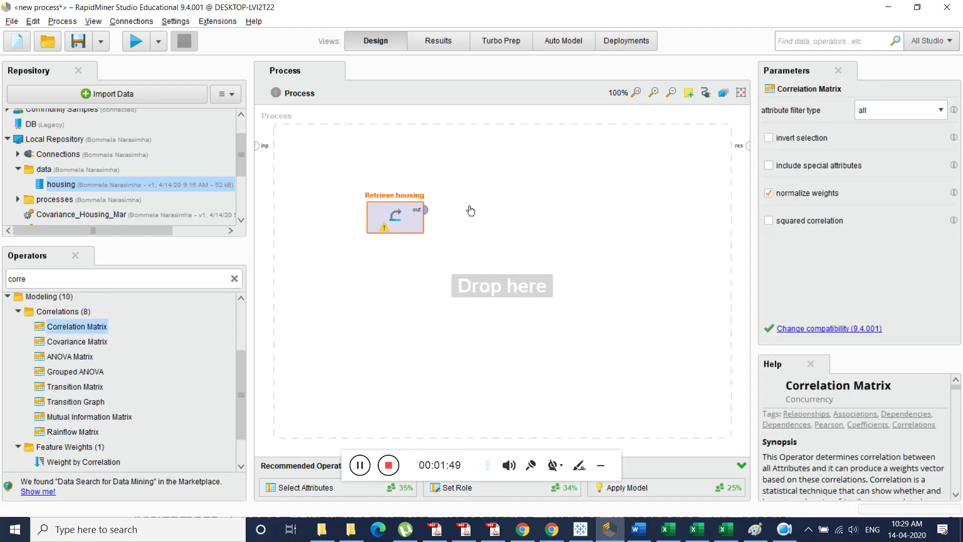
Connect the Retrieve housing output to the Correlation Matrix's exa input and space the two operators apart.
left_click(425, 210)
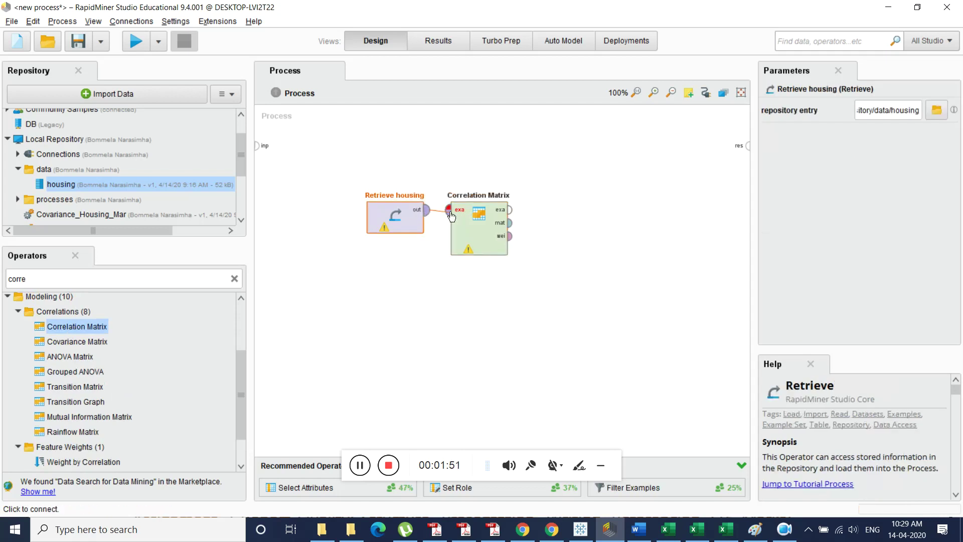
left_click(450, 210)
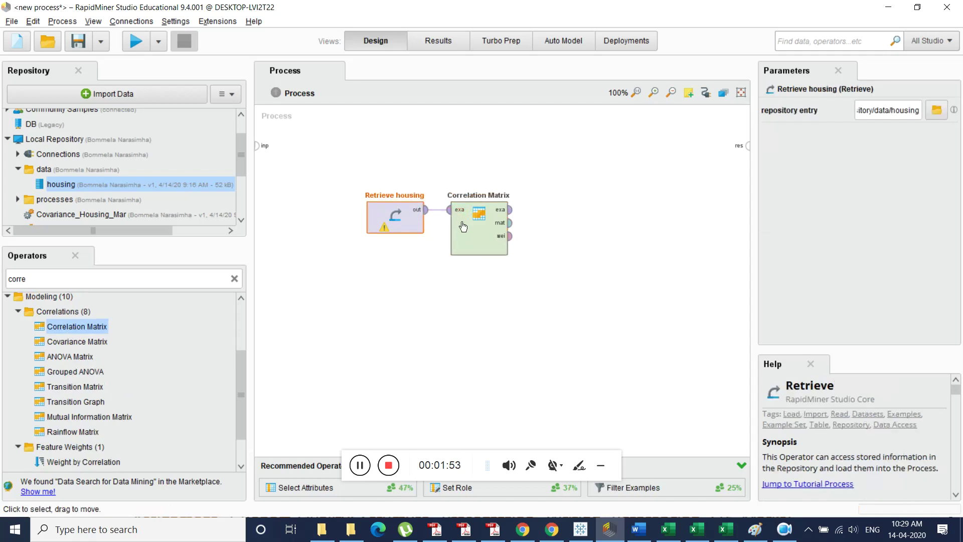
left_click_drag(454, 224, 496, 223)
left_click_drag(381, 215, 339, 214)
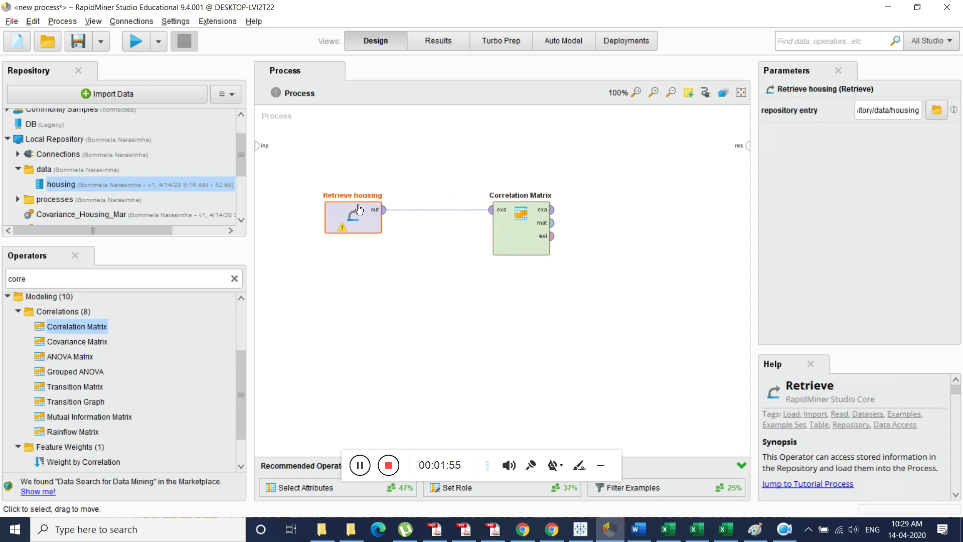
left_click_drag(515, 239, 474, 241)
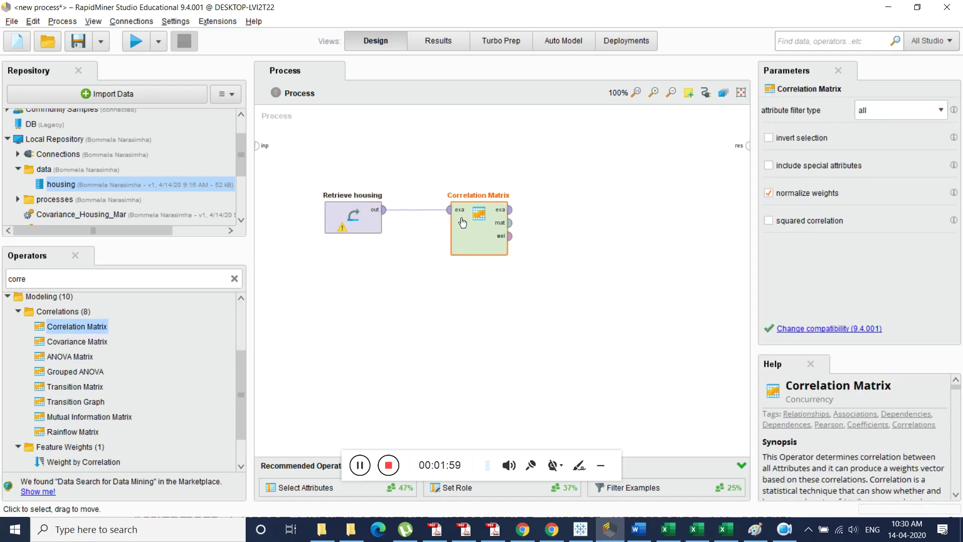
Connect the Correlation Matrix's mat output to the process result, remove the exa result connection, and run the process.
left_click(511, 210)
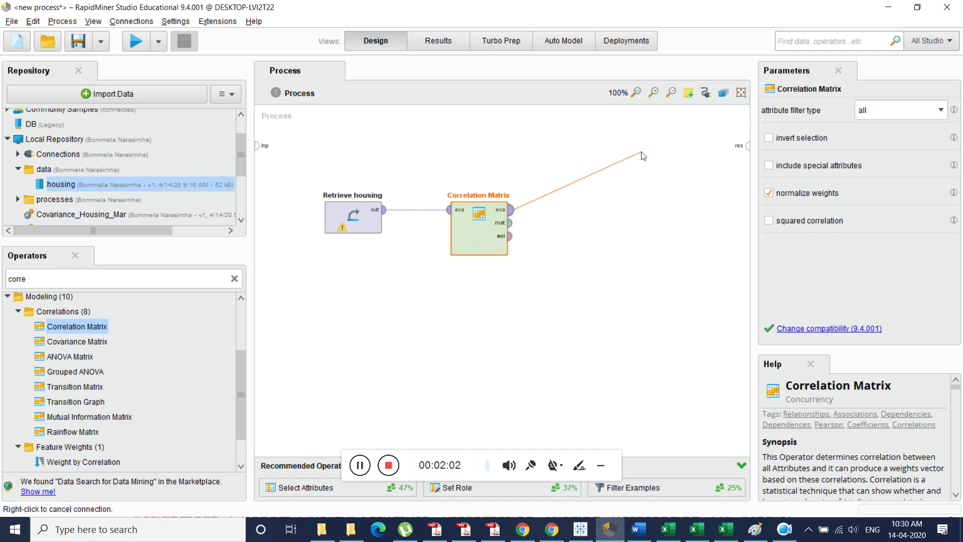
left_click(749, 146)
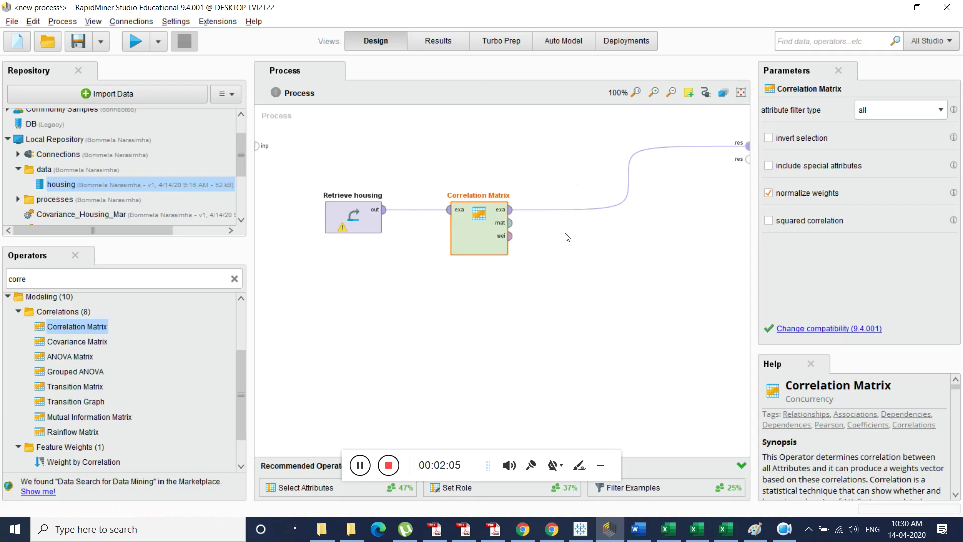
left_click(510, 222)
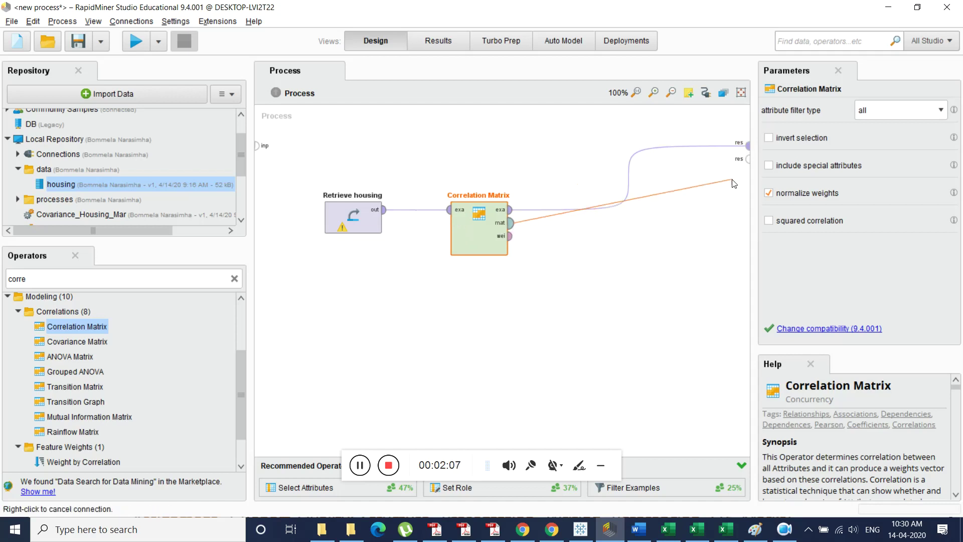
left_click(748, 160)
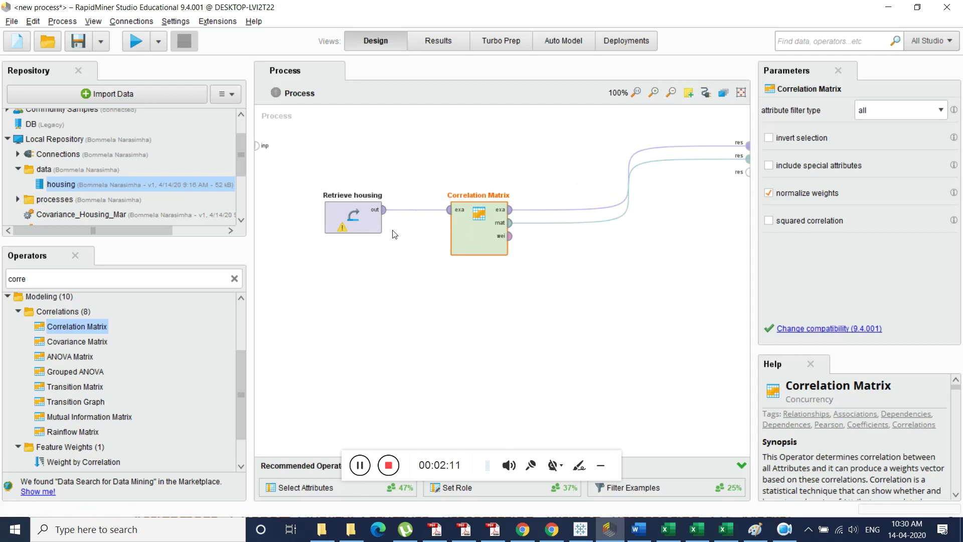
left_click(628, 178)
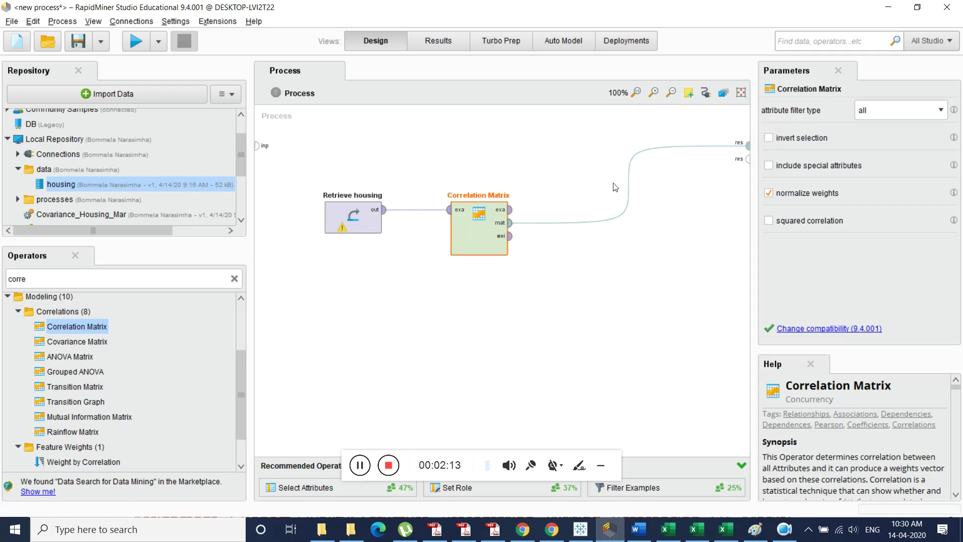
left_click(518, 232)
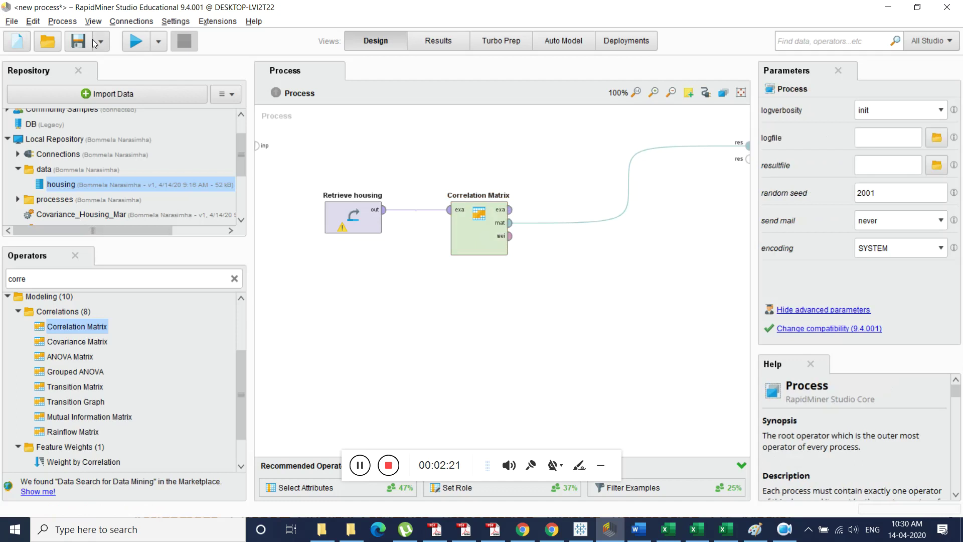
left_click(134, 43)
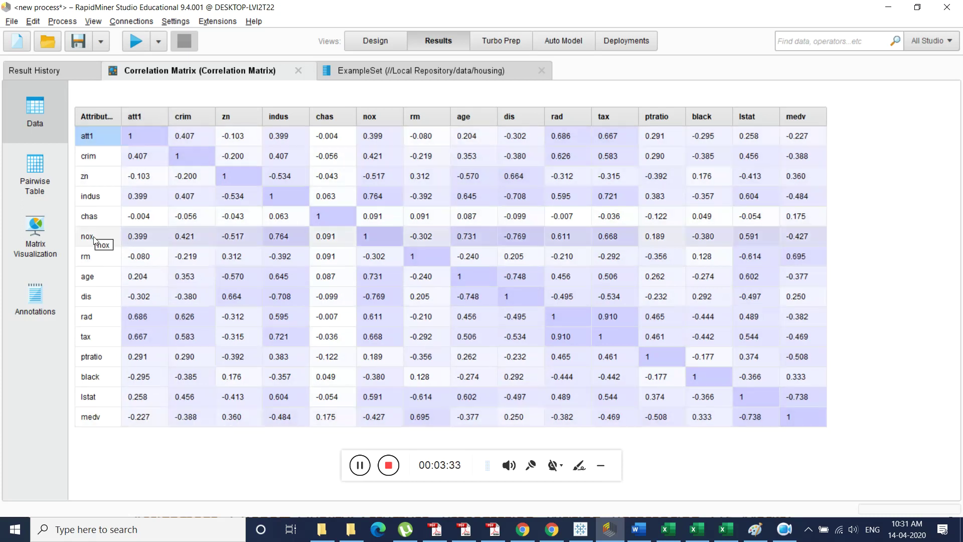
Sort the correlation matrix by the att1 column in both directions, and finally by the medv column in descending order.
left_click(161, 118)
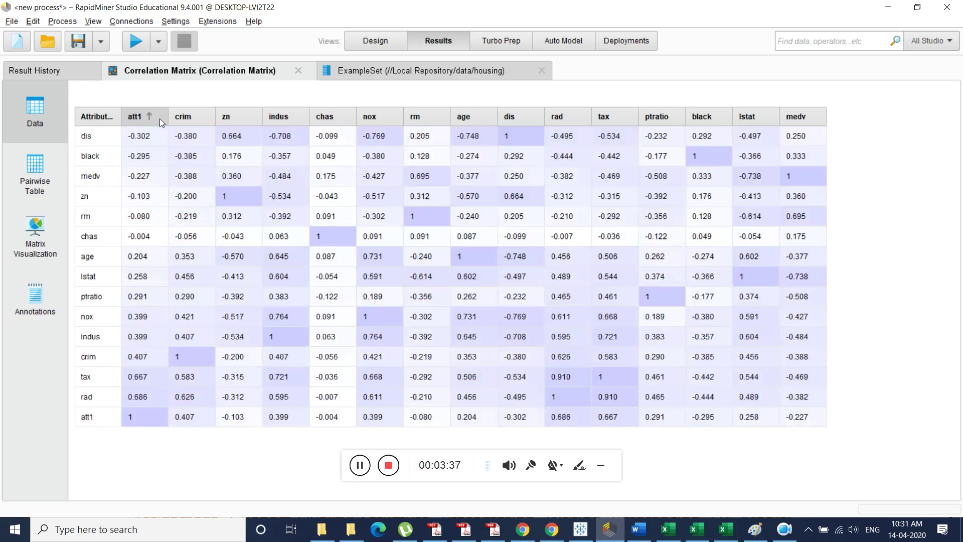
left_click(159, 119)
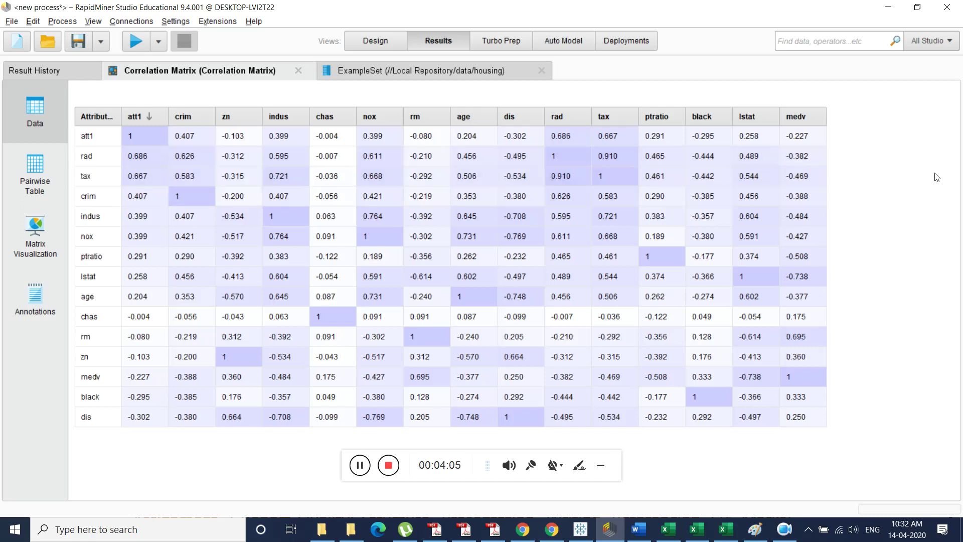
left_click(820, 117)
left_click(814, 119)
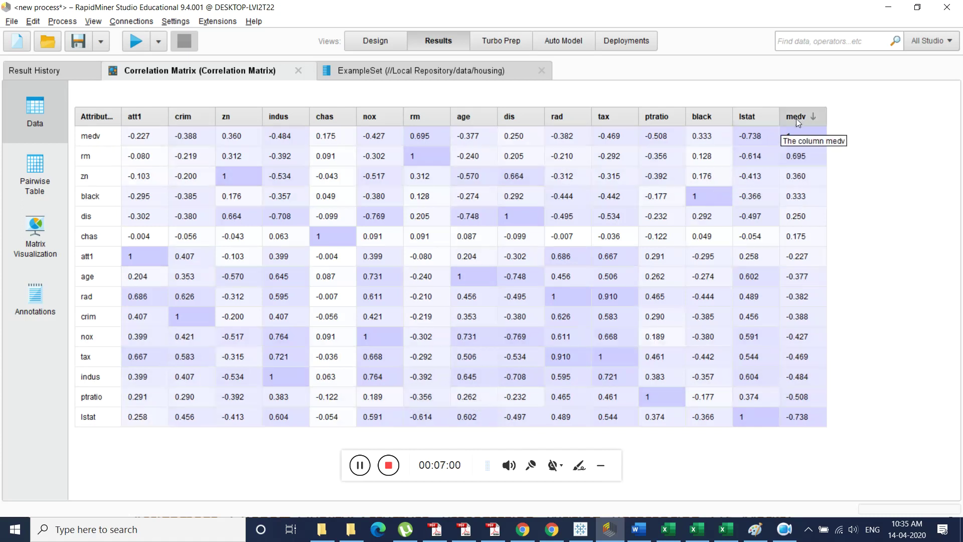
left_click(815, 120)
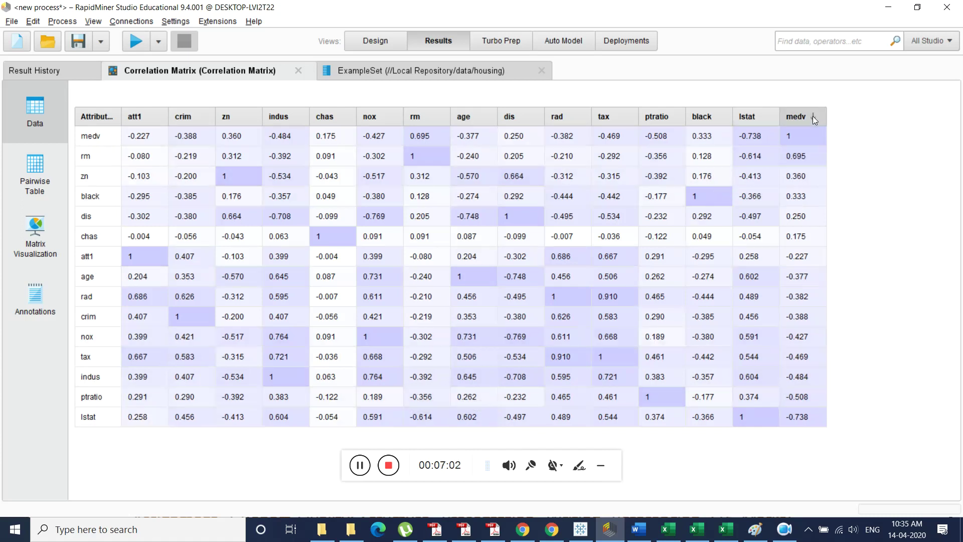
left_click(815, 119)
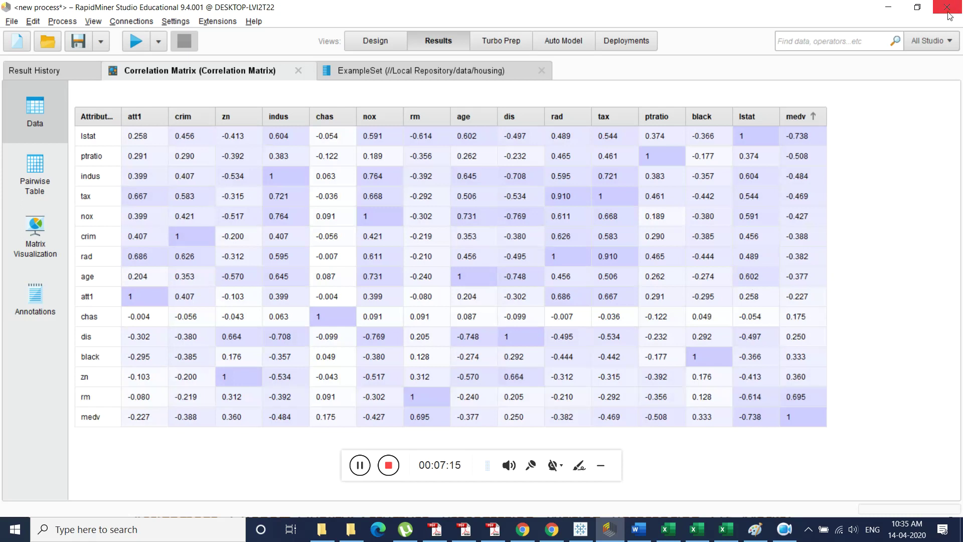
left_click(813, 116)
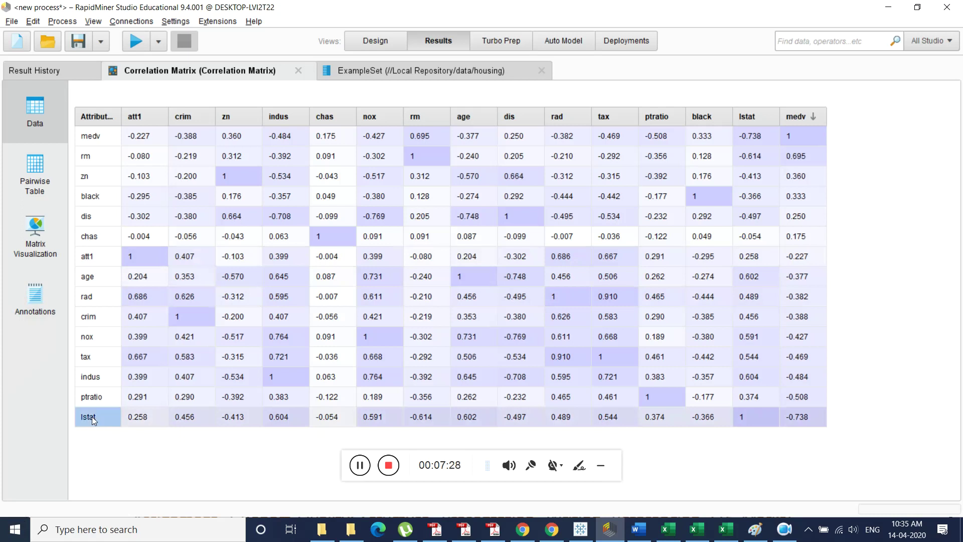
Check the lstat and medv descriptions in the Adobe Reader specification's variable table and return to the correlation matrix in RapidMiner Studio.
left_click(493, 529)
scroll(285, 347, "up", 5)
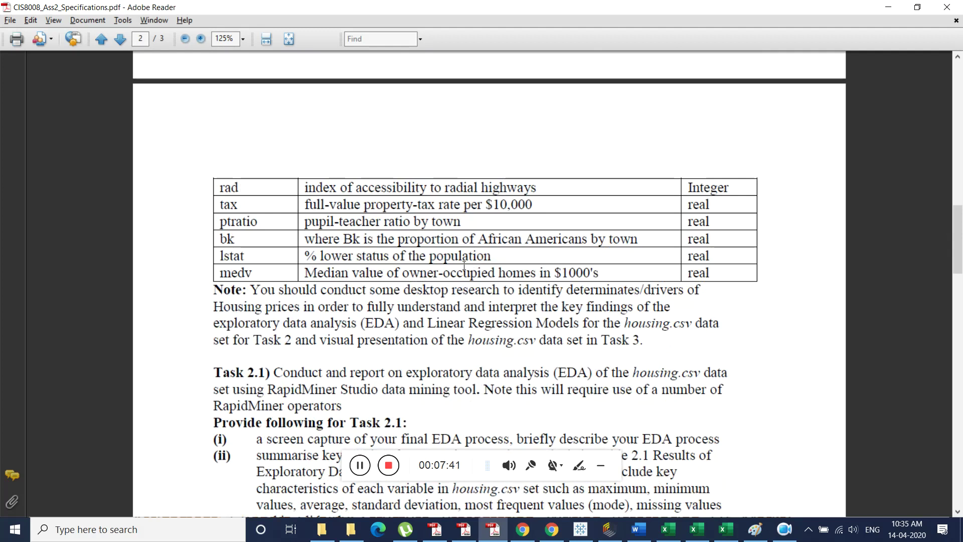
key("alt+Tab")
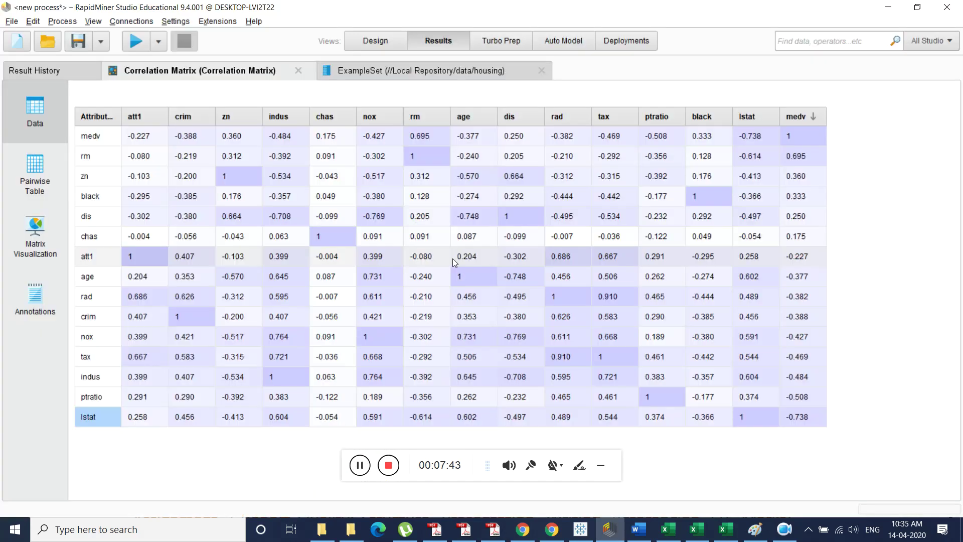